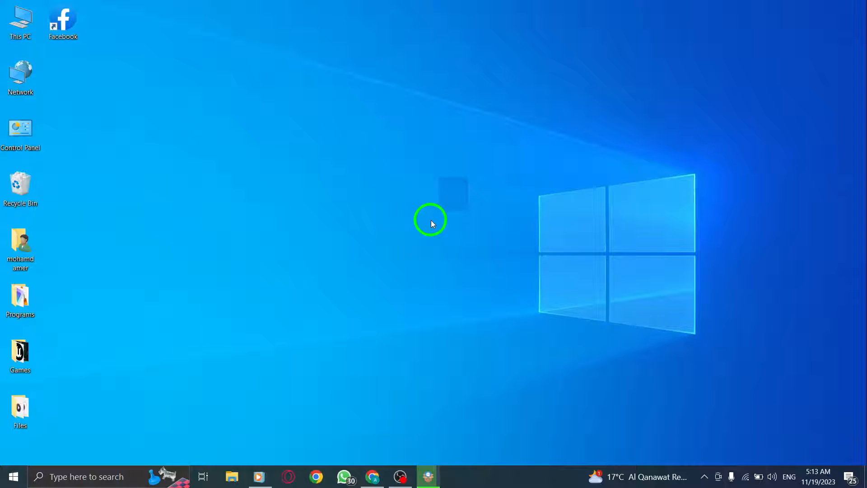
Refresh the desktop and launch WhatsApp from the taskbar
right_click(400, 221)
left_click(417, 253)
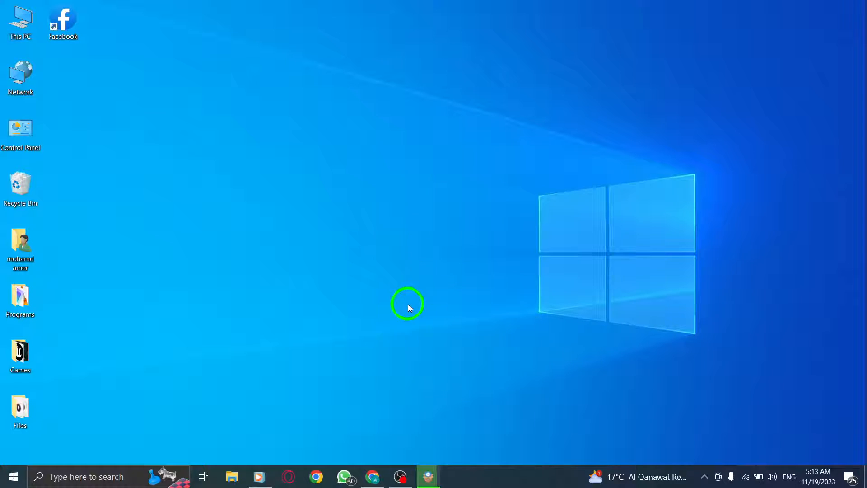
left_click(345, 476)
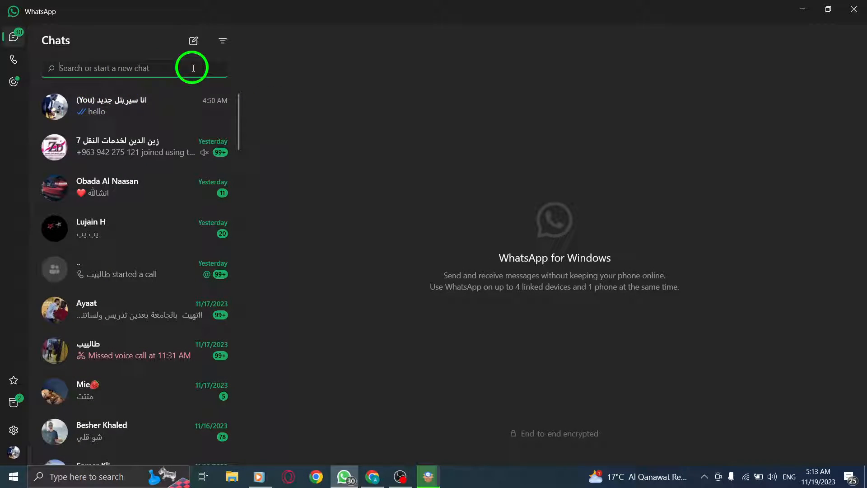
Enter the (You) self-chat and reveal the options menu for the 'hello' message
left_click(101, 113)
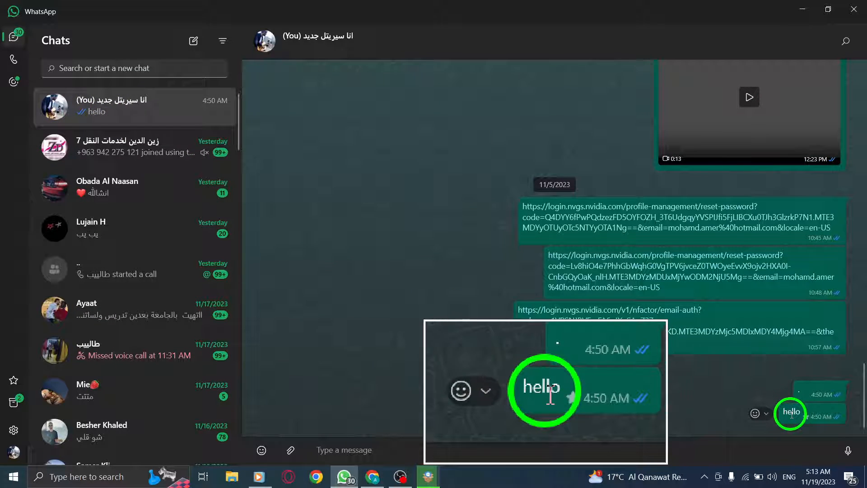
left_click(792, 413)
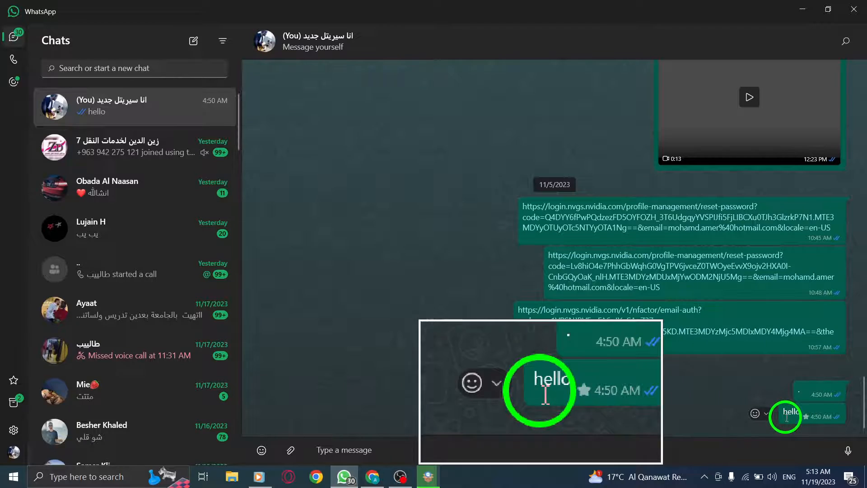
Choose Select for the 'hello' message so the chat shows 1 selected
left_click(768, 420)
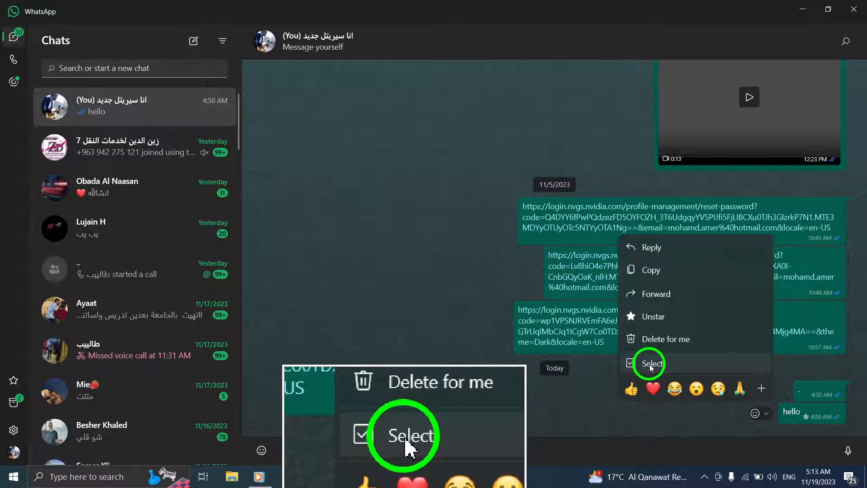
Check the 'hello' message, then cancel selection to restore the normal chat view
left_click(653, 370)
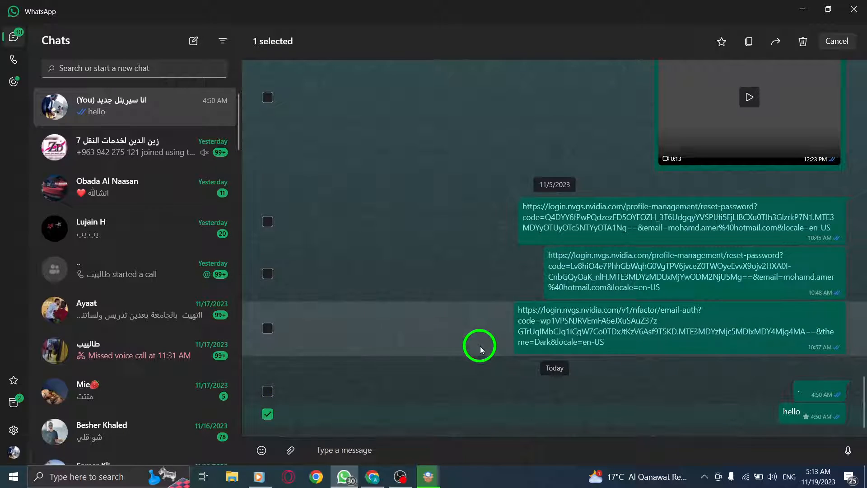
left_click(841, 40)
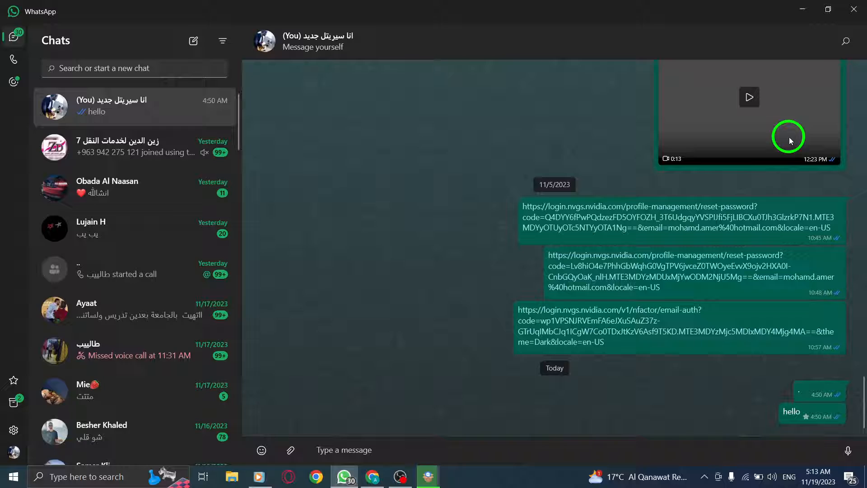
Close the WhatsApp window, leaving the Windows desktop showing
left_click(859, 7)
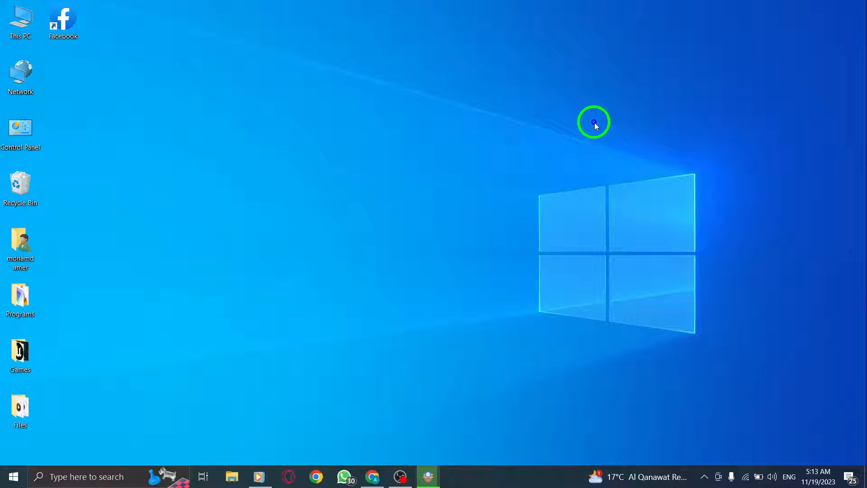